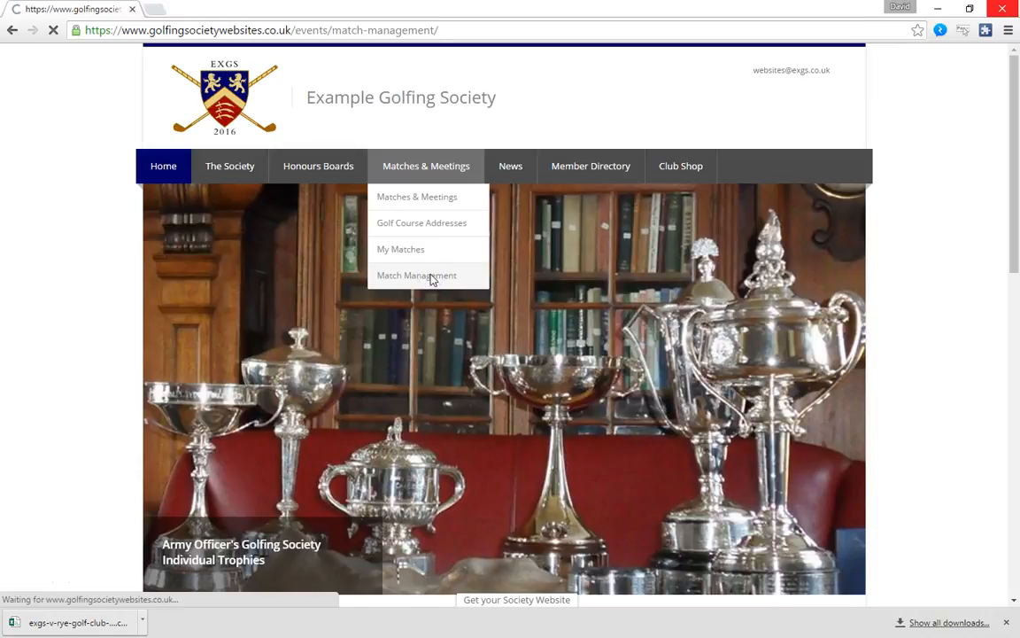
Review the recent bookings on the Match Management page and open the EXGS v Rye Golf Club event's bookings.
scroll(811, 305, "down", 1)
scroll(811, 305, "down", 5)
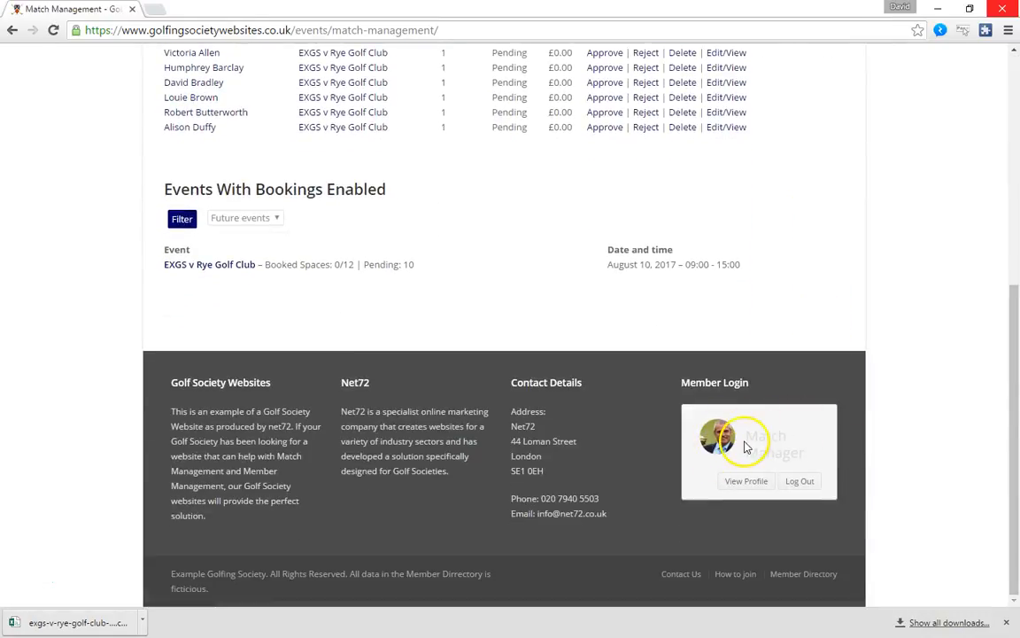
scroll(875, 386, "up", 3)
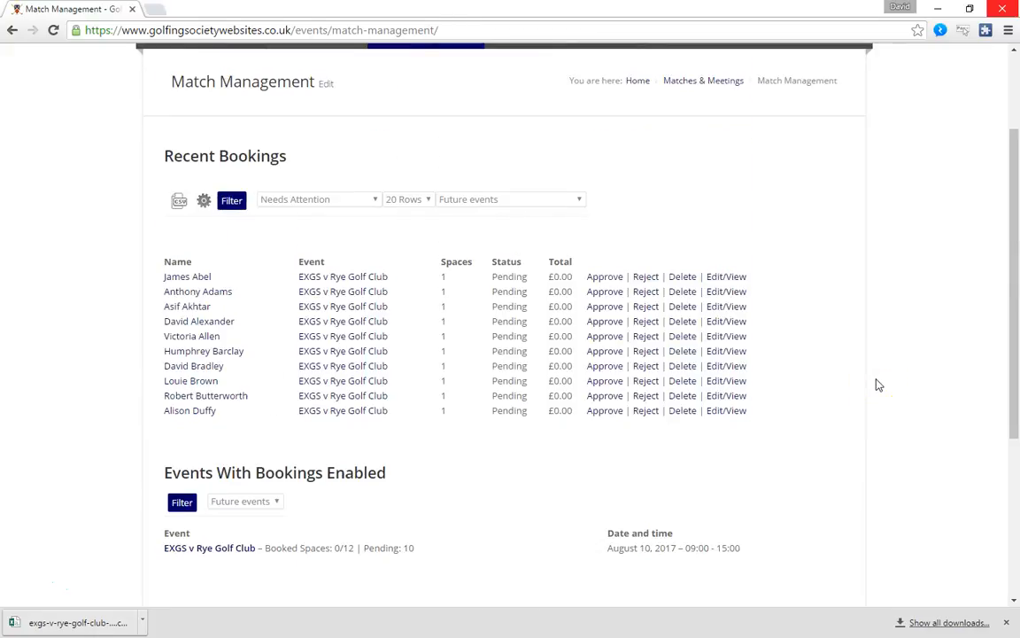
scroll(877, 385, "up", 1)
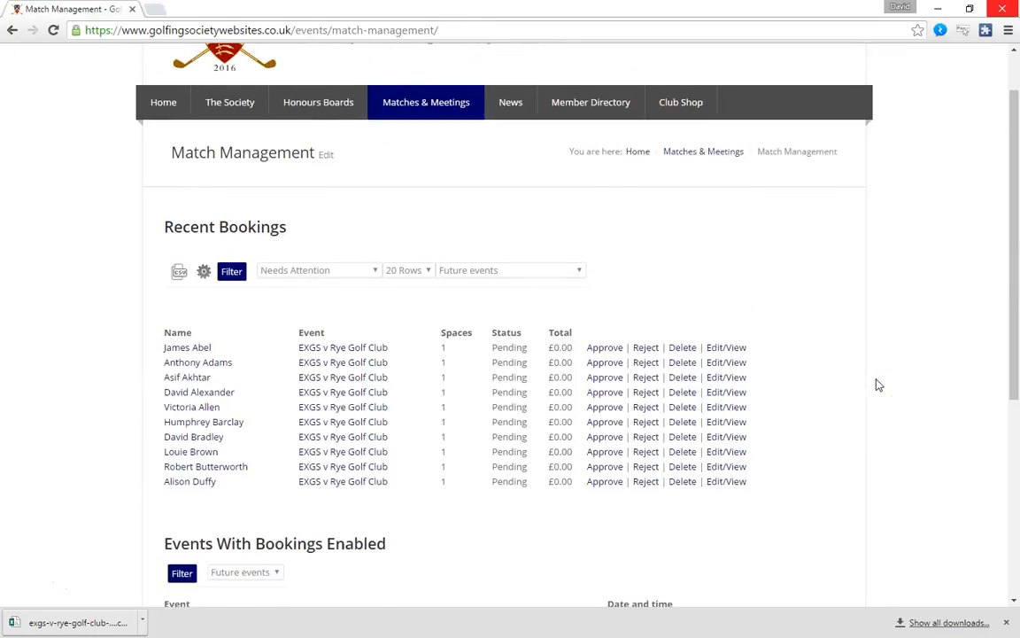
scroll(877, 384, "down", 3)
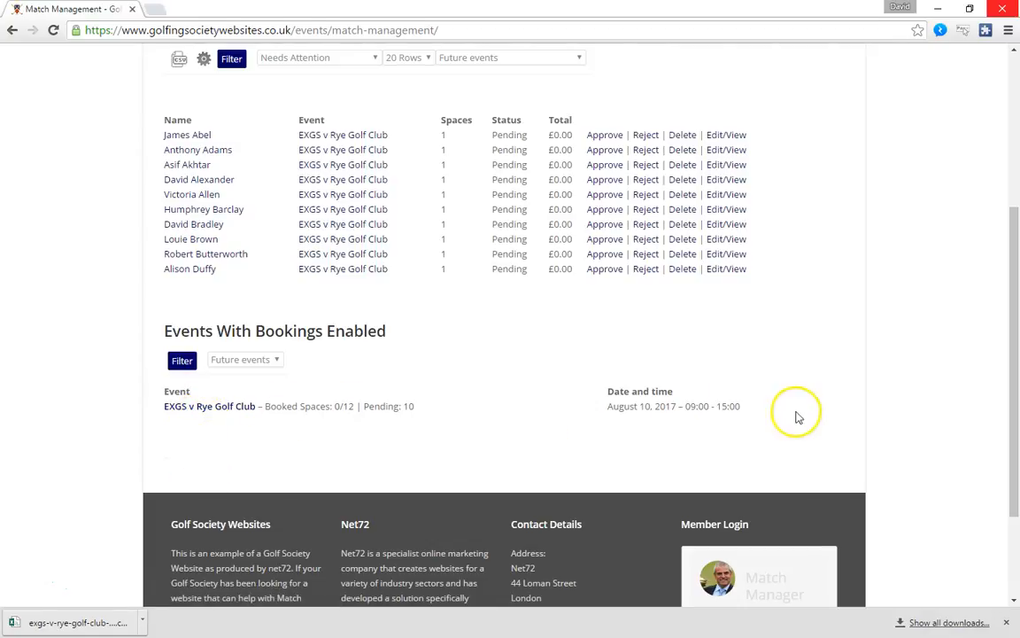
left_click(219, 415)
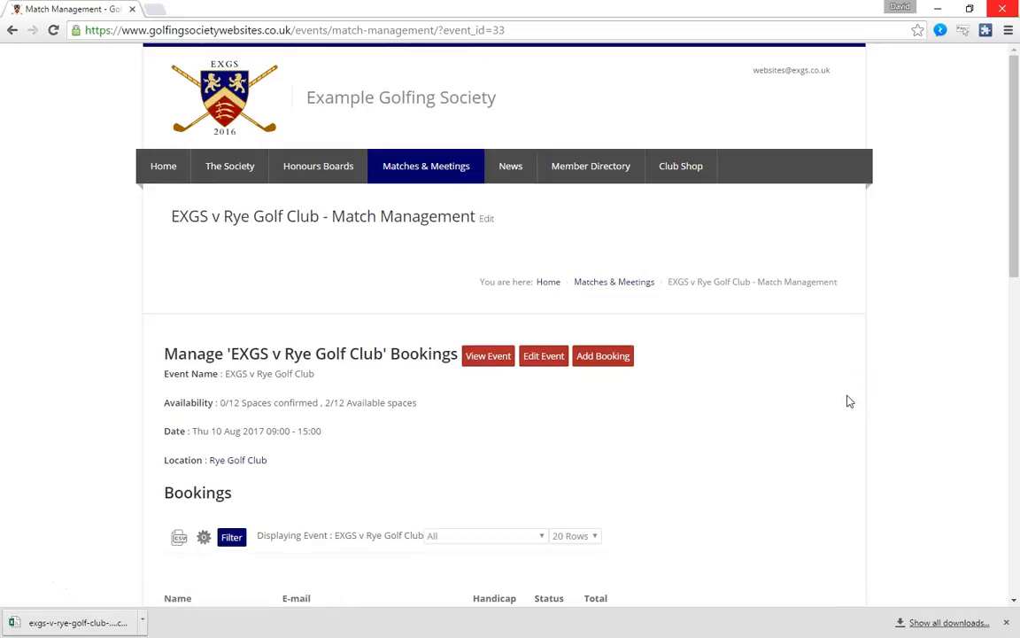
Examine the event's availability details and its list of pending bookings with their approval options.
scroll(818, 394, "down", 3)
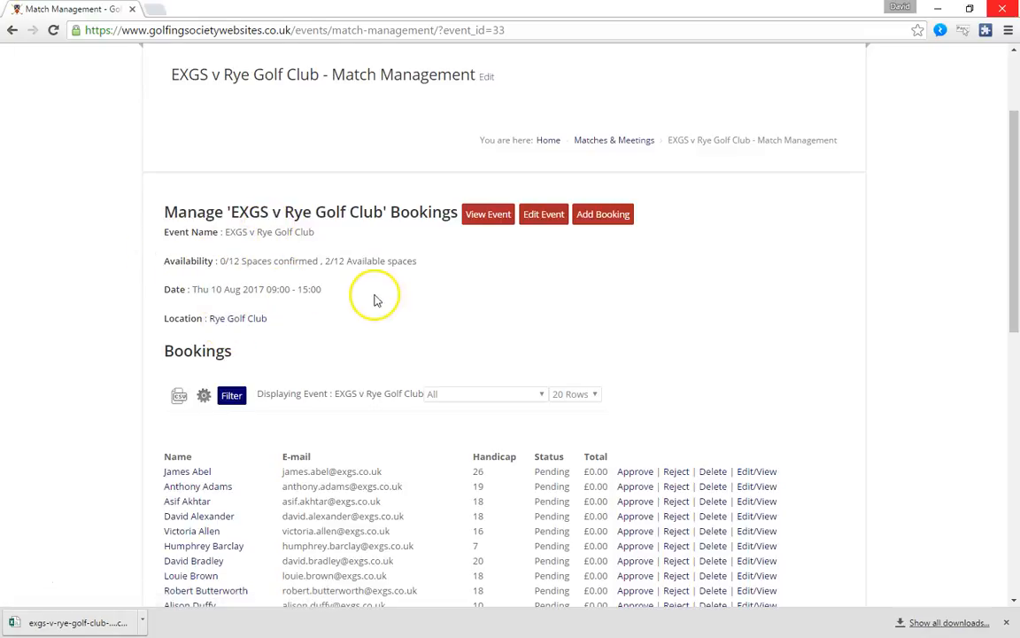
scroll(791, 312, "down", 6)
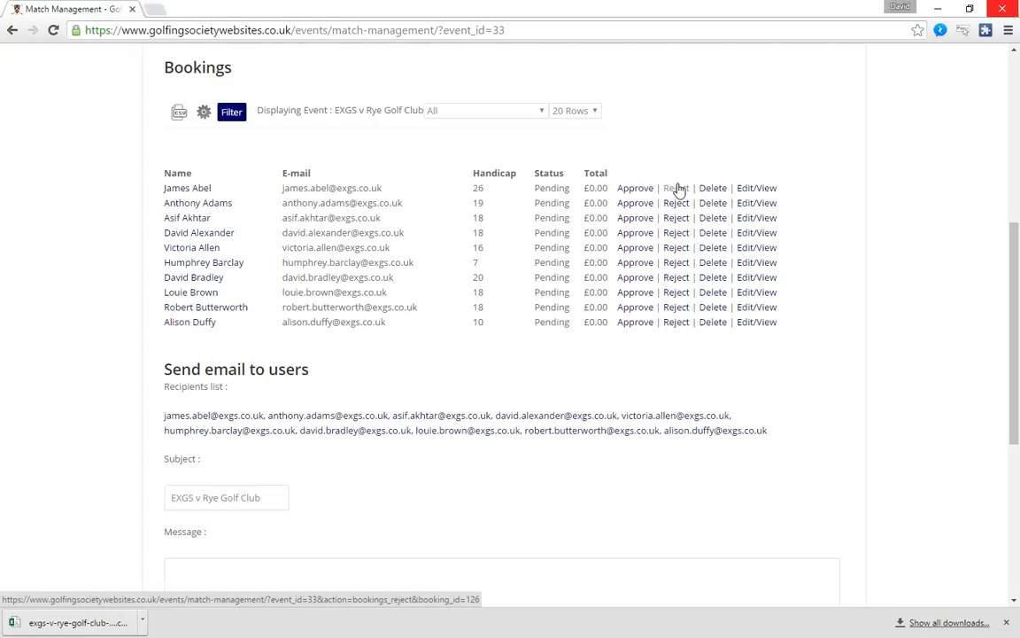
left_click(642, 192)
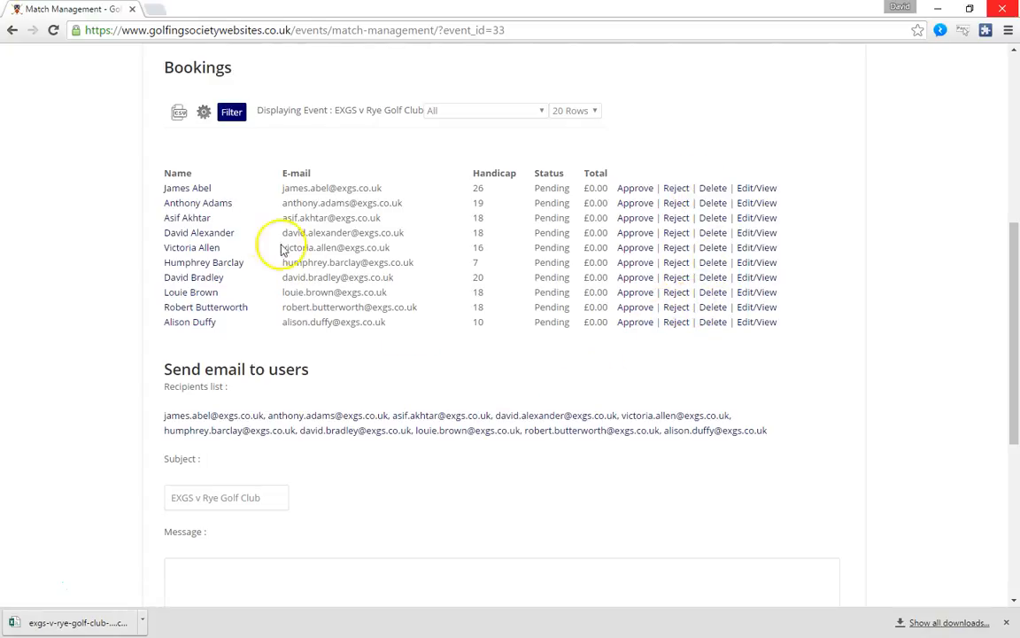
View the personal details and past and present bookings of the member with handicap 7, and return to the event's bookings.
left_click(228, 269)
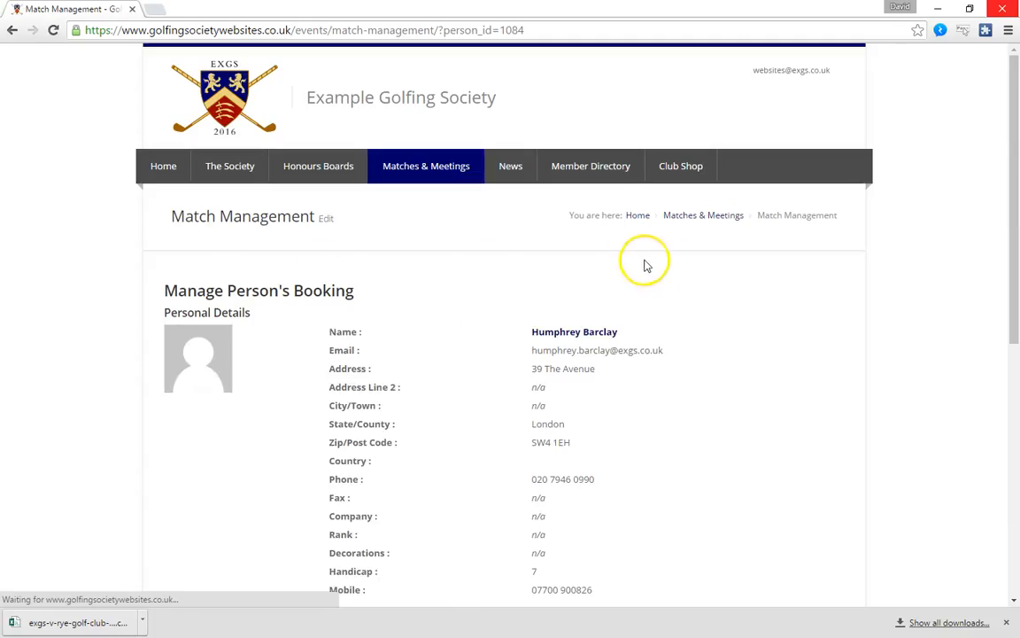
scroll(668, 267, "down", 2)
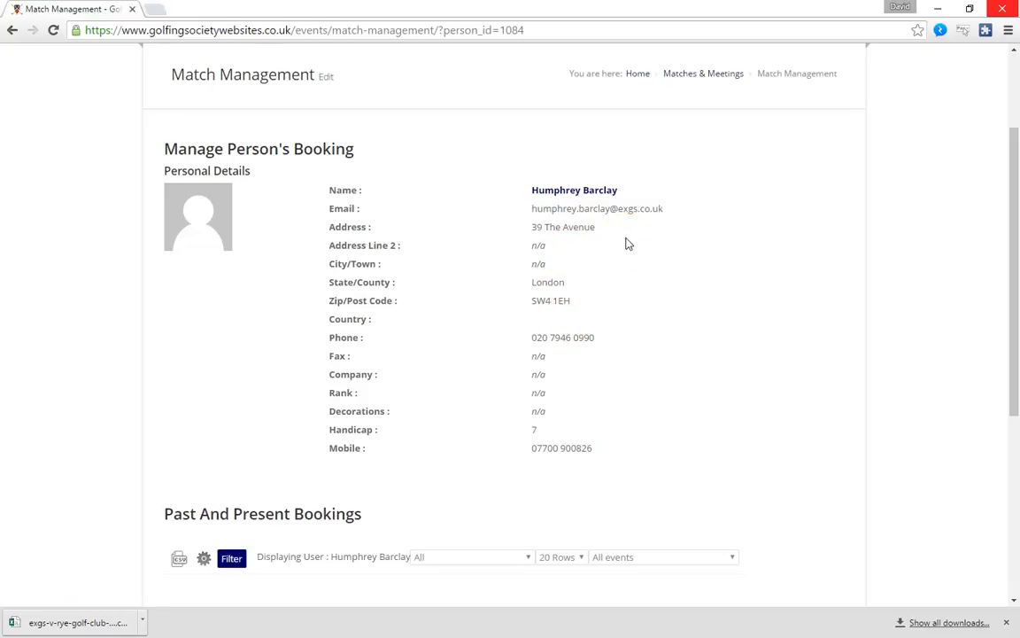
scroll(626, 244, "down", 2)
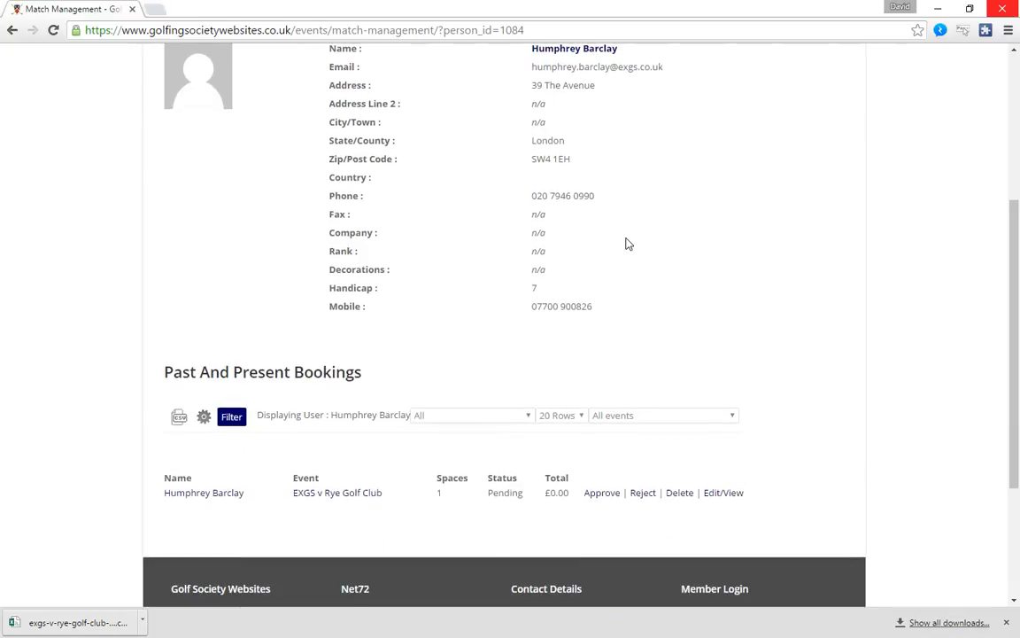
scroll(383, 187, "up", 2)
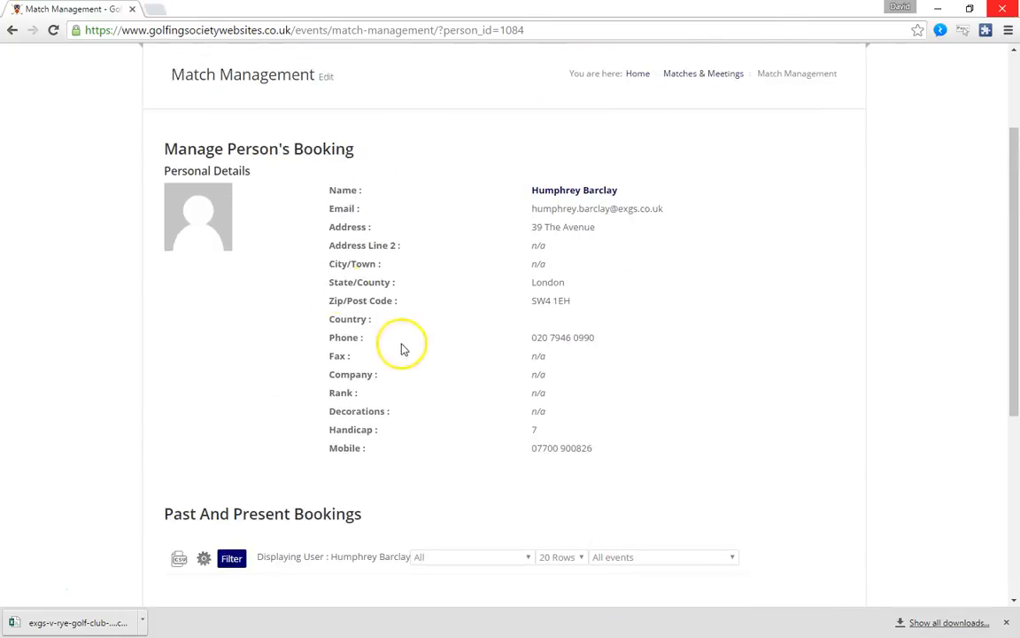
scroll(401, 346, "down", 3)
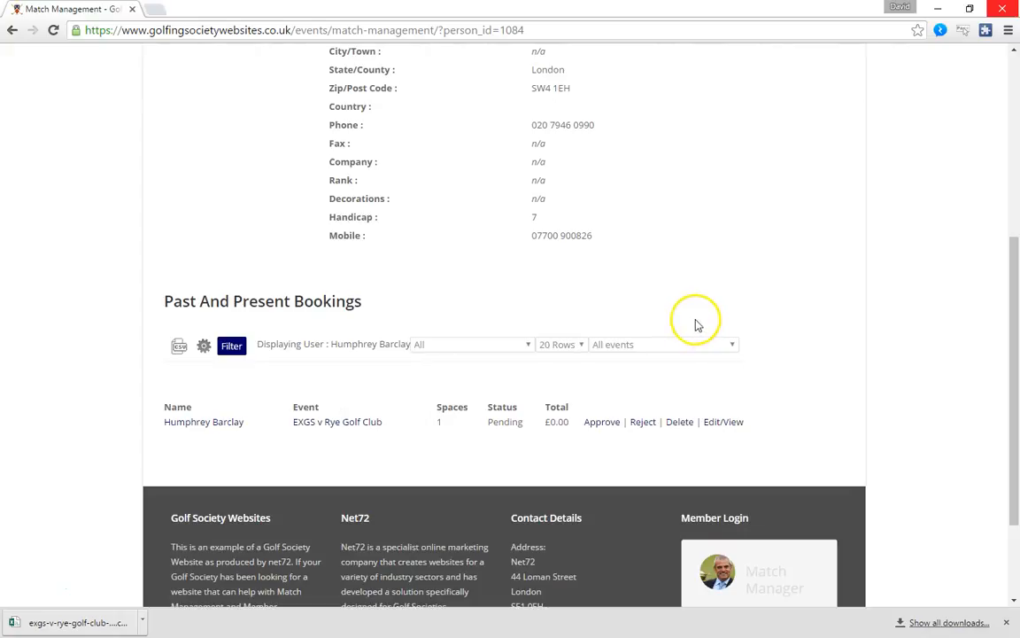
scroll(694, 319, "up", 3)
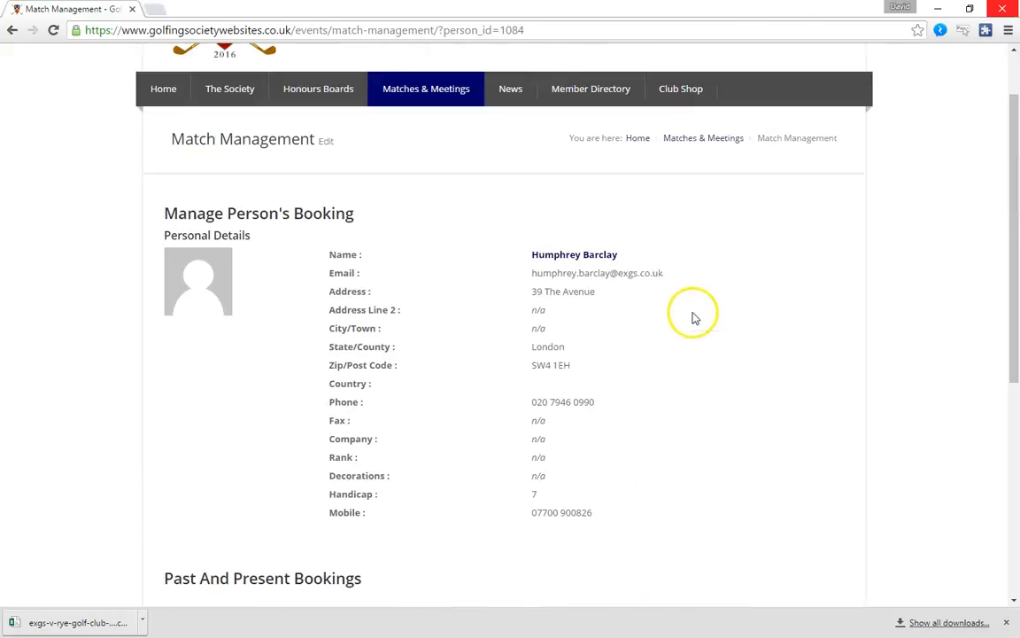
left_click(12, 31)
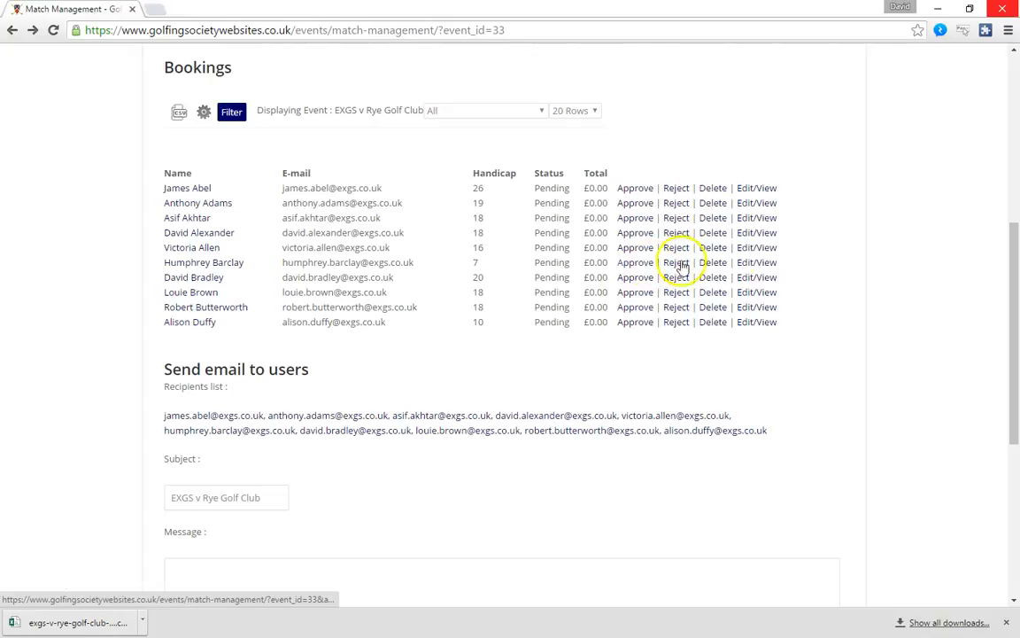
Add a one-space booking for an existing member to EXGS v Rye Golf Club and return to the event's bookings.
scroll(943, 335, "up", 2)
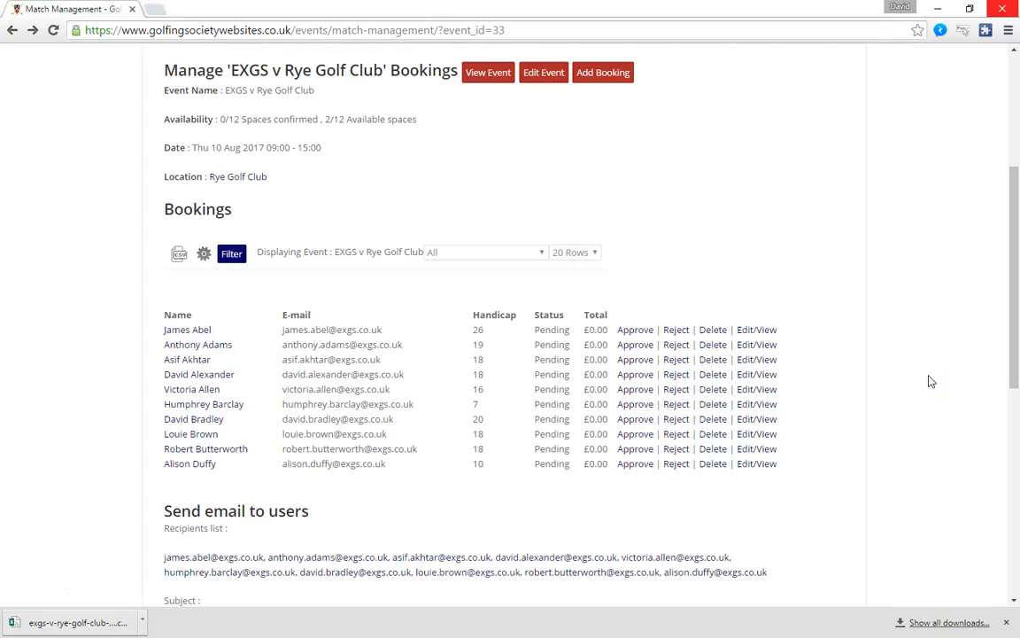
left_click(610, 74)
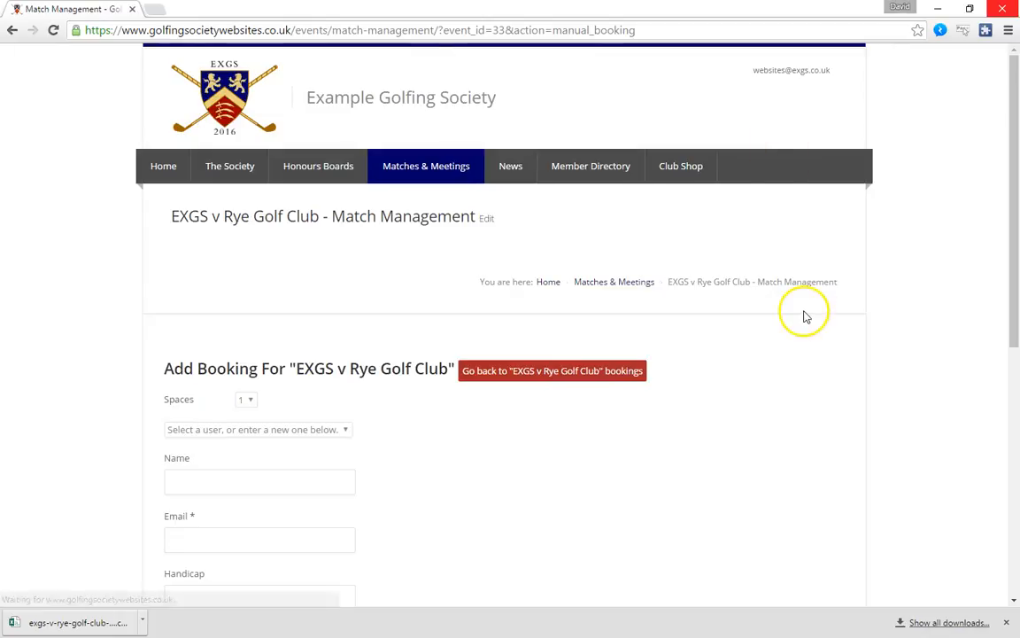
scroll(802, 312, "down", 2)
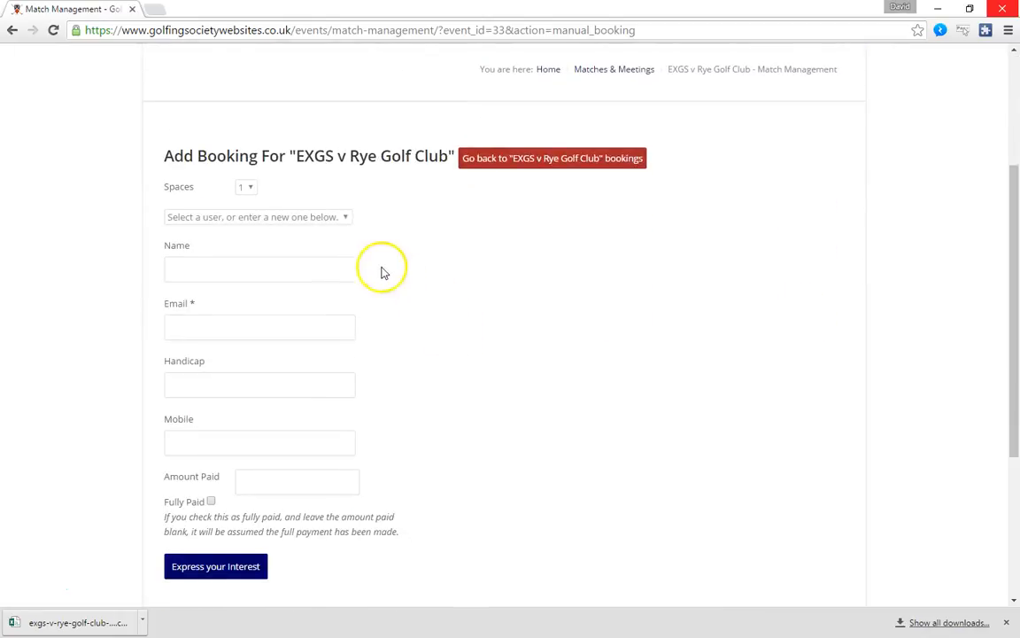
left_click(346, 220)
left_click_drag(348, 237, 348, 265)
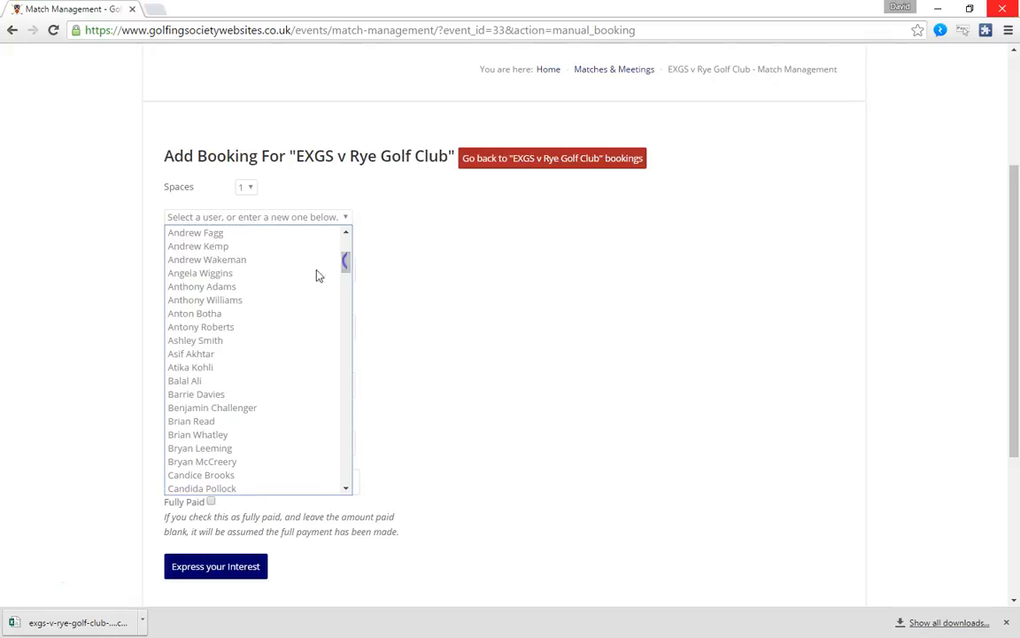
left_click(224, 343)
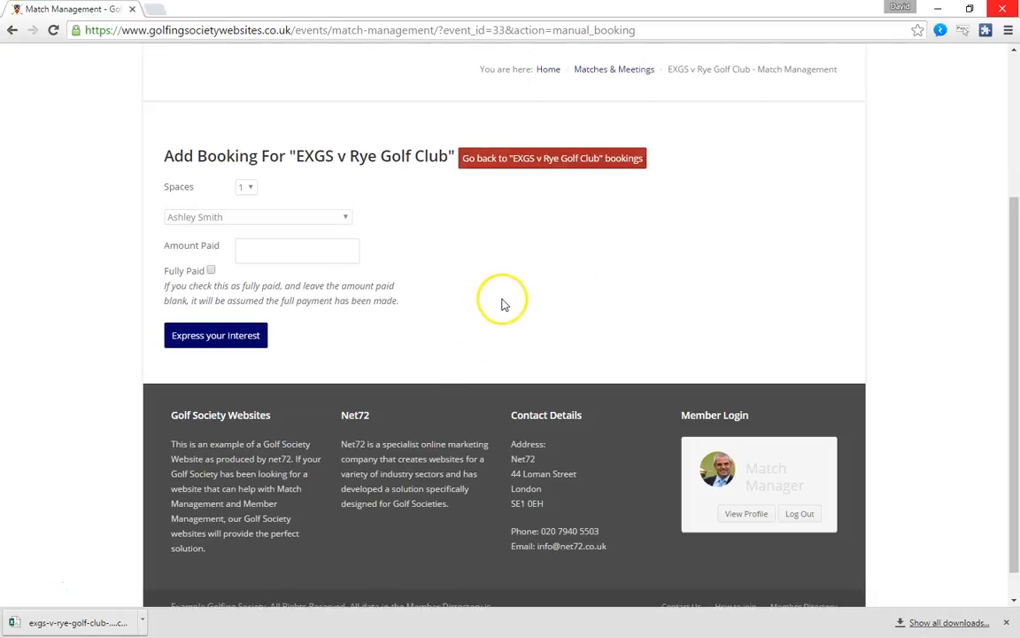
left_click(245, 337)
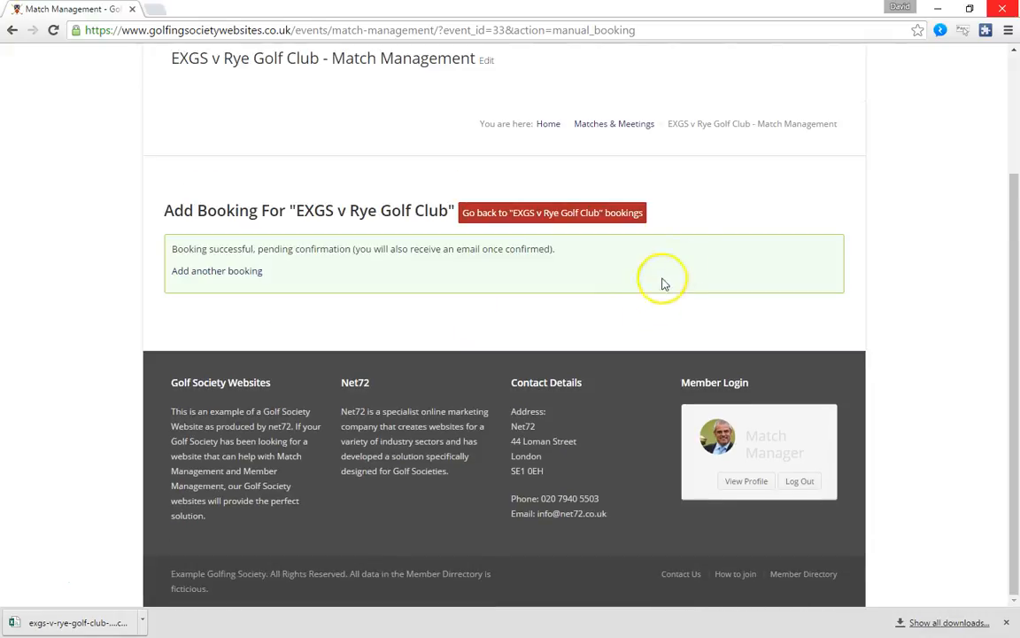
left_click(538, 215)
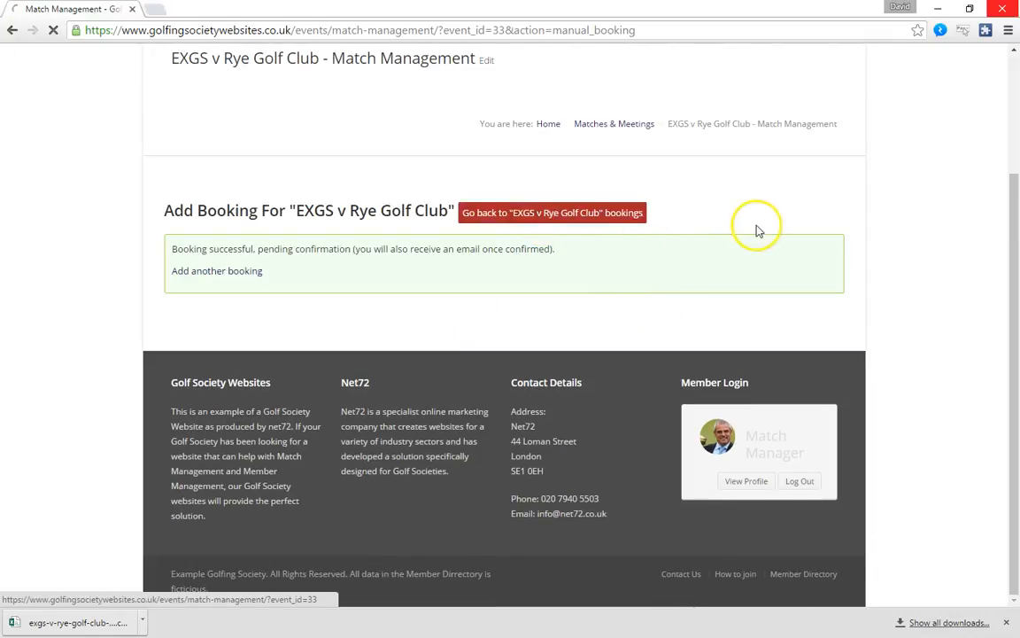
Write "This is the message" as the message of the email to the booked users.
scroll(770, 291, "down", 5)
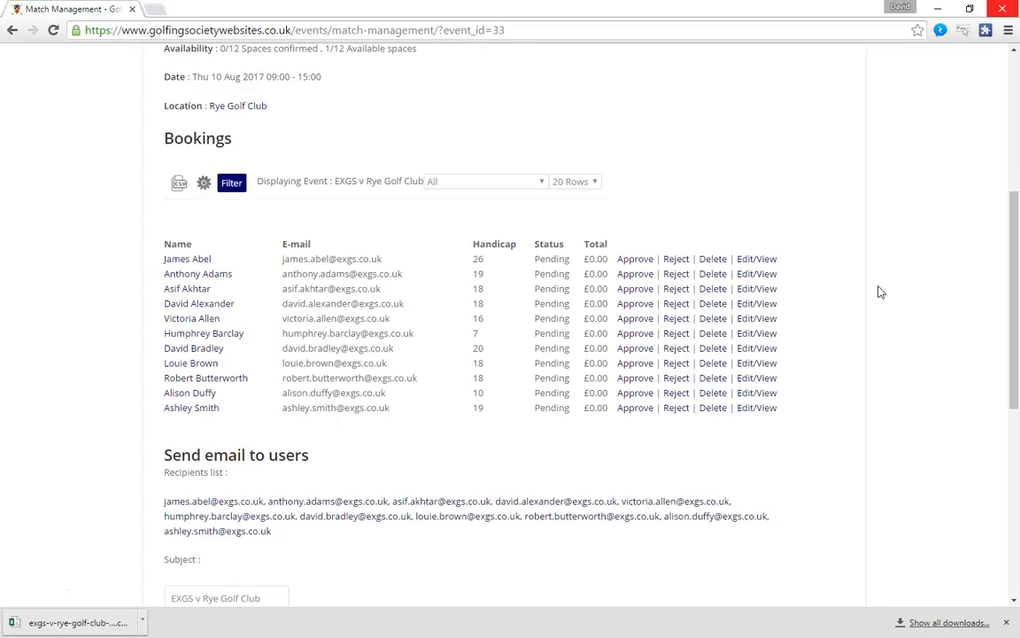
scroll(880, 293, "down", 3)
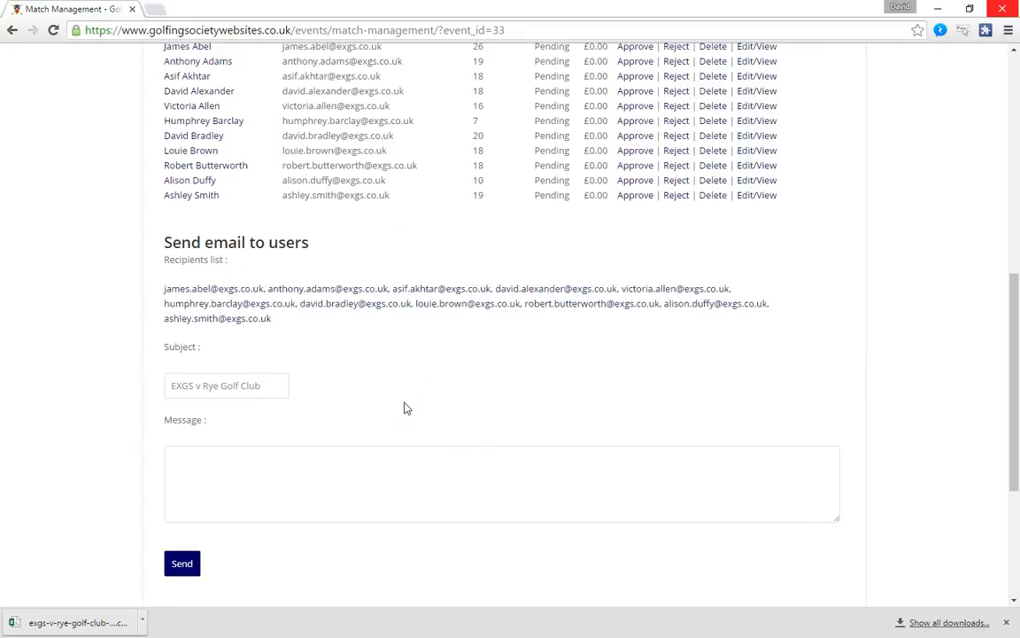
left_click(275, 483)
type("This is the message")
left_click(187, 574)
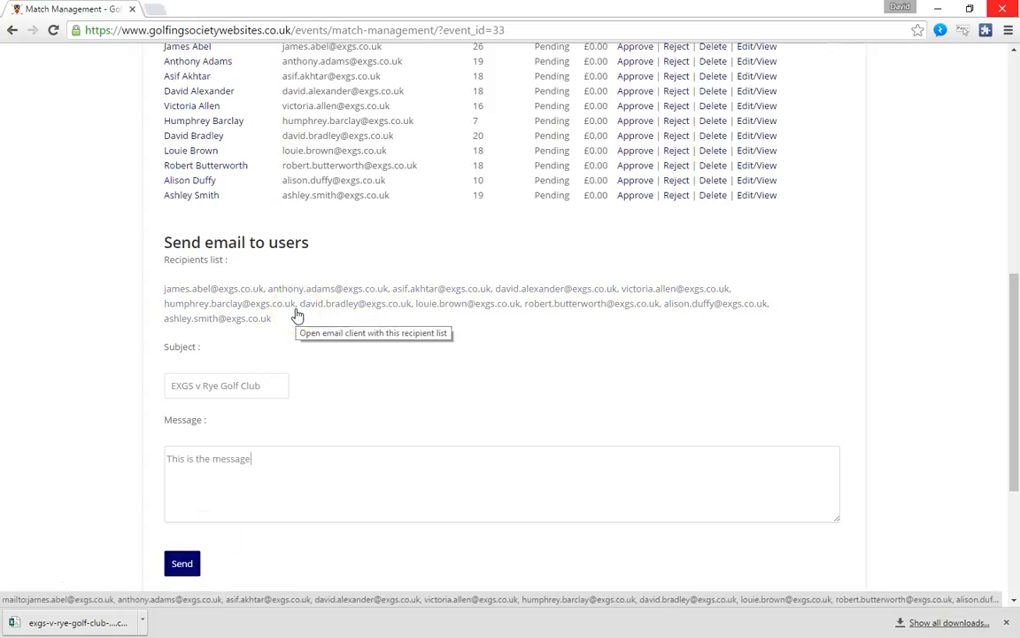
left_click(377, 467)
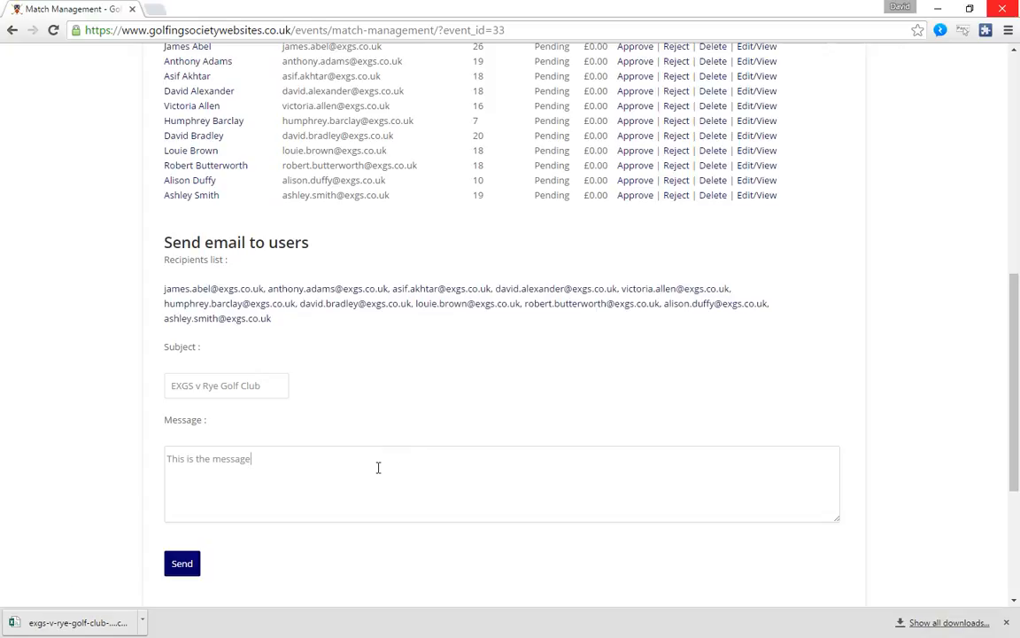
left_click(347, 510)
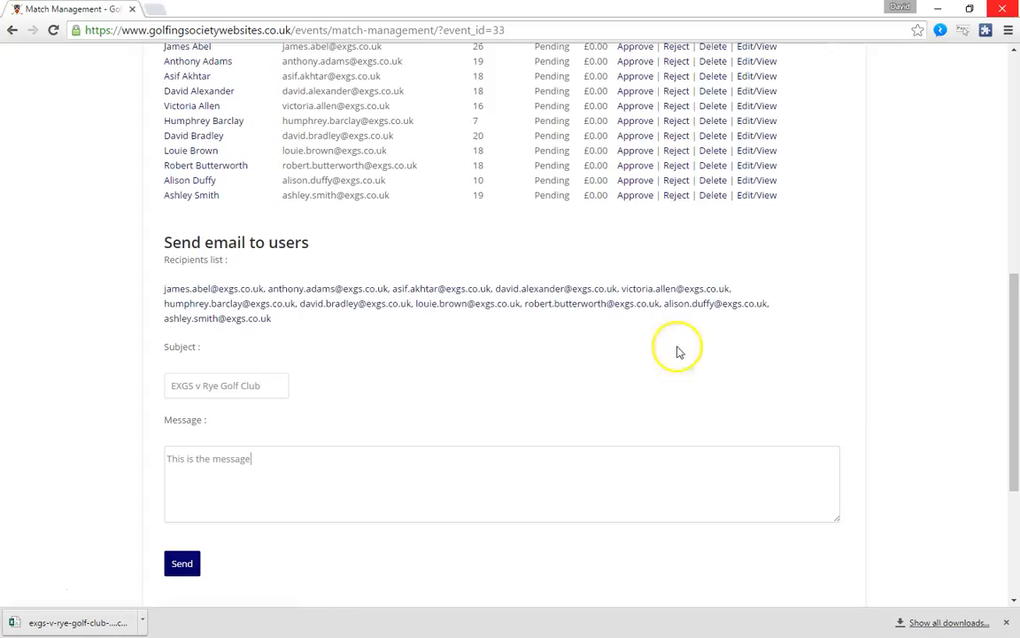
Set up the bookings export by removing the Status, Total and Actions columns and adding Mobile after Handicap.
scroll(841, 393, "up", 5)
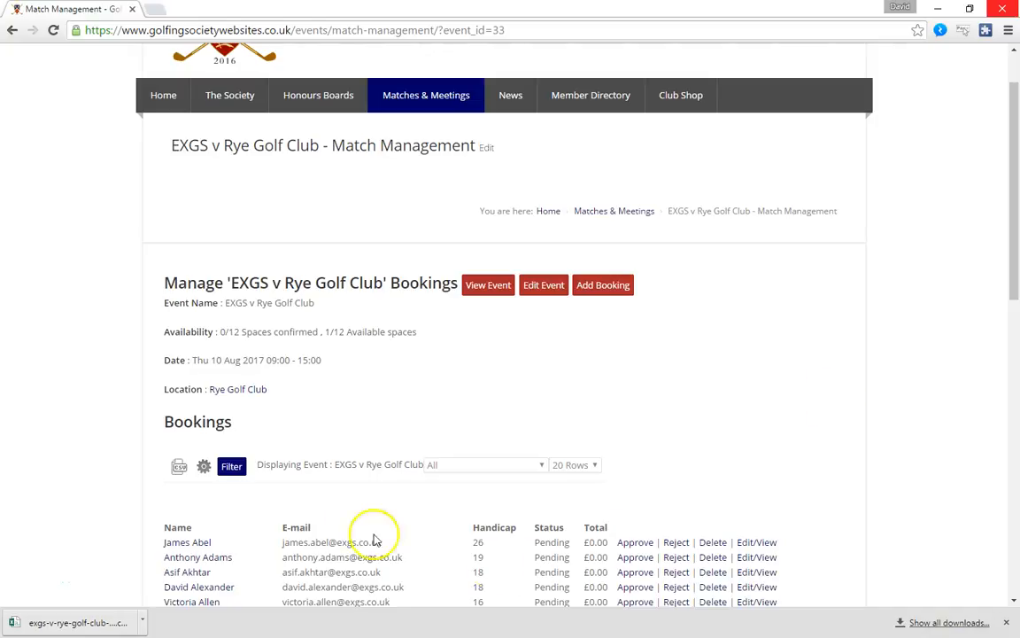
left_click(179, 469)
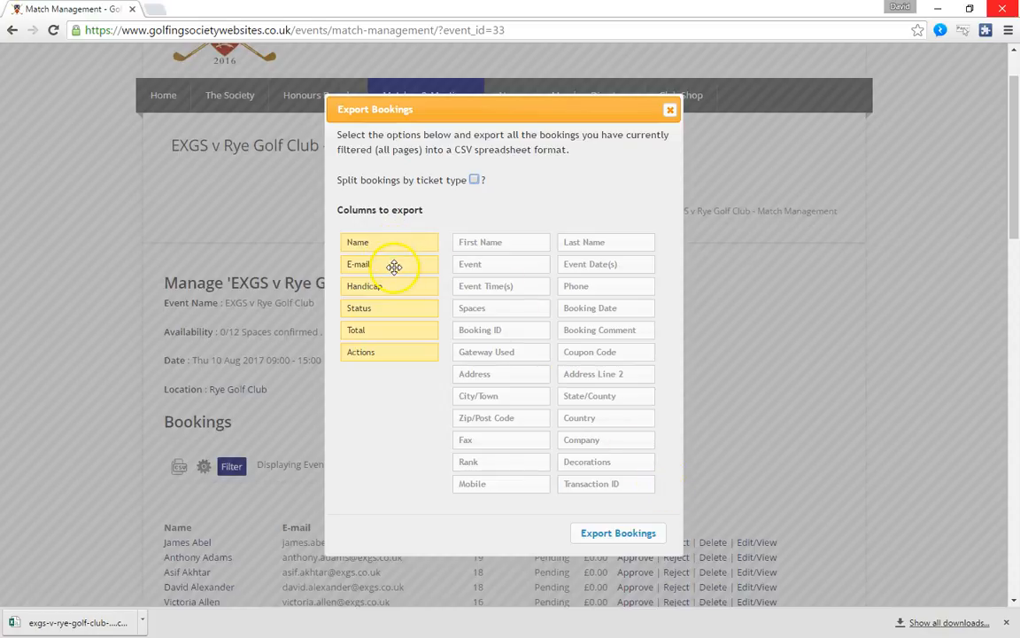
left_click_drag(369, 310, 500, 517)
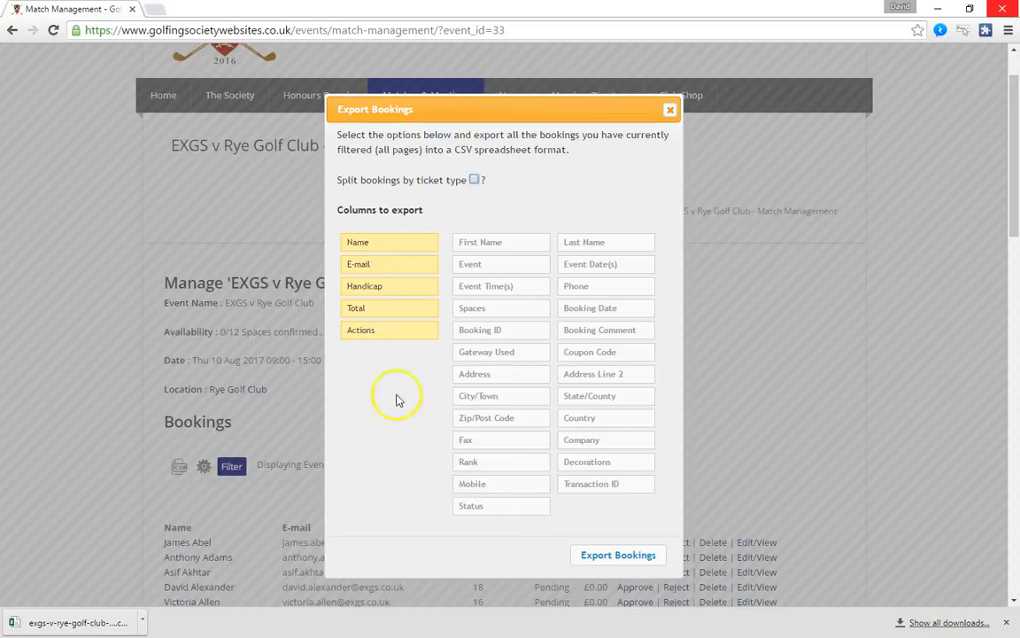
left_click_drag(383, 312, 601, 494)
left_click_drag(364, 308, 456, 522)
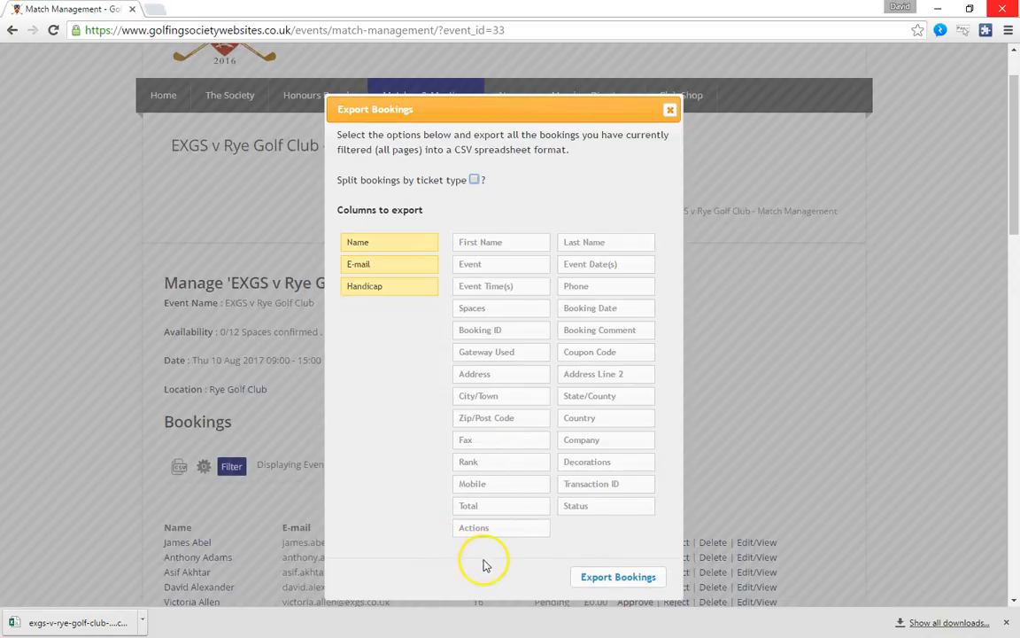
left_click_drag(481, 486, 370, 317)
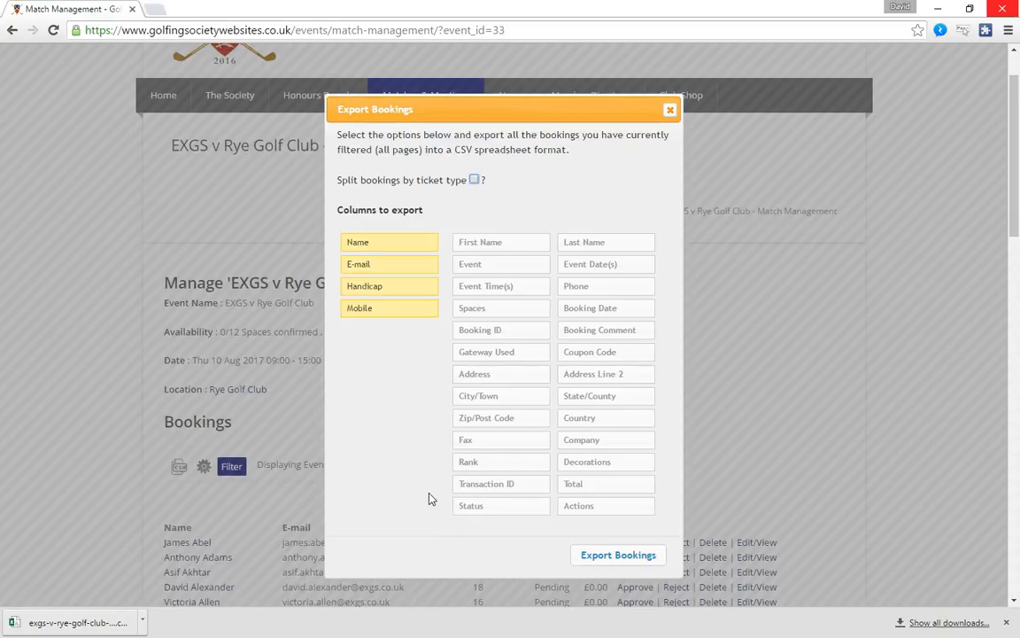
Export the bookings as exgs-v-rye-golf-club-bookings-export (1) on the Desktop and open the CSV file in Excel.
left_click(616, 554)
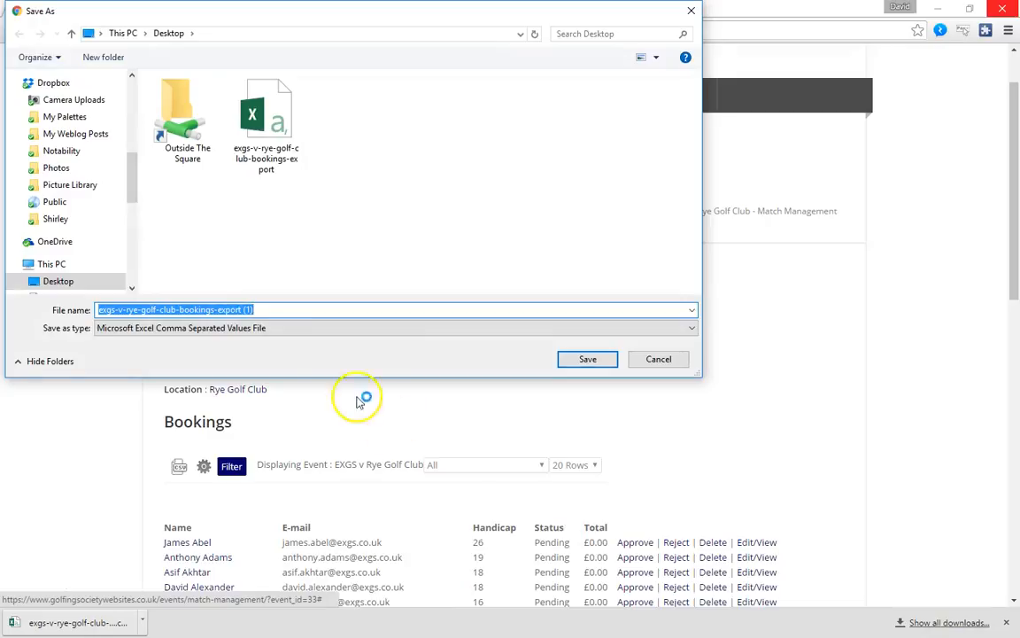
left_click(590, 359)
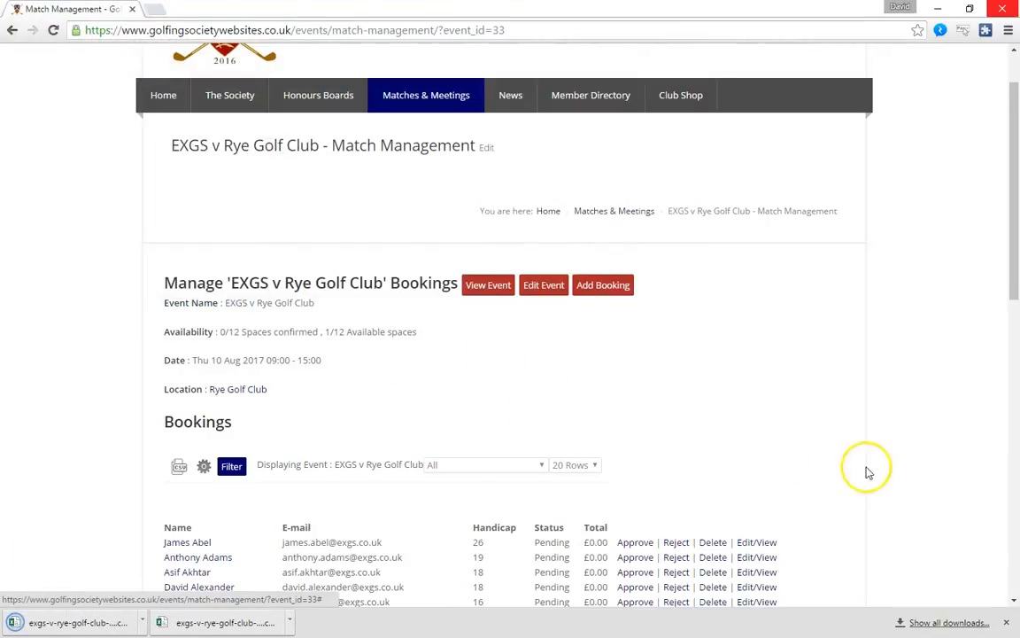
left_click(685, 451)
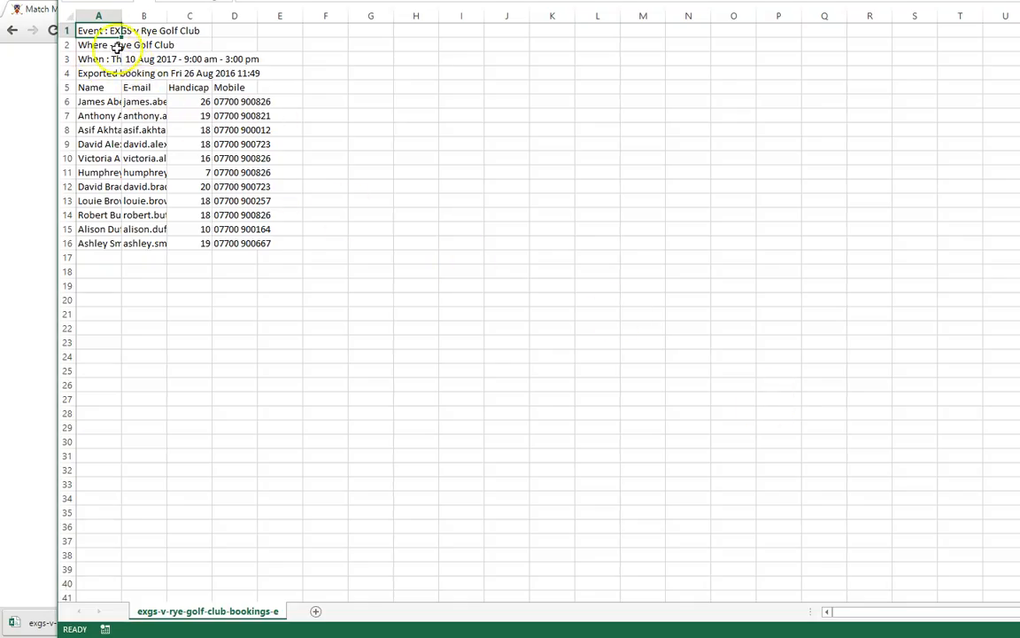
Widen columns A to C of the exported bookings sheet and switch back to the match management website.
left_click_drag(121, 16, 383, 16)
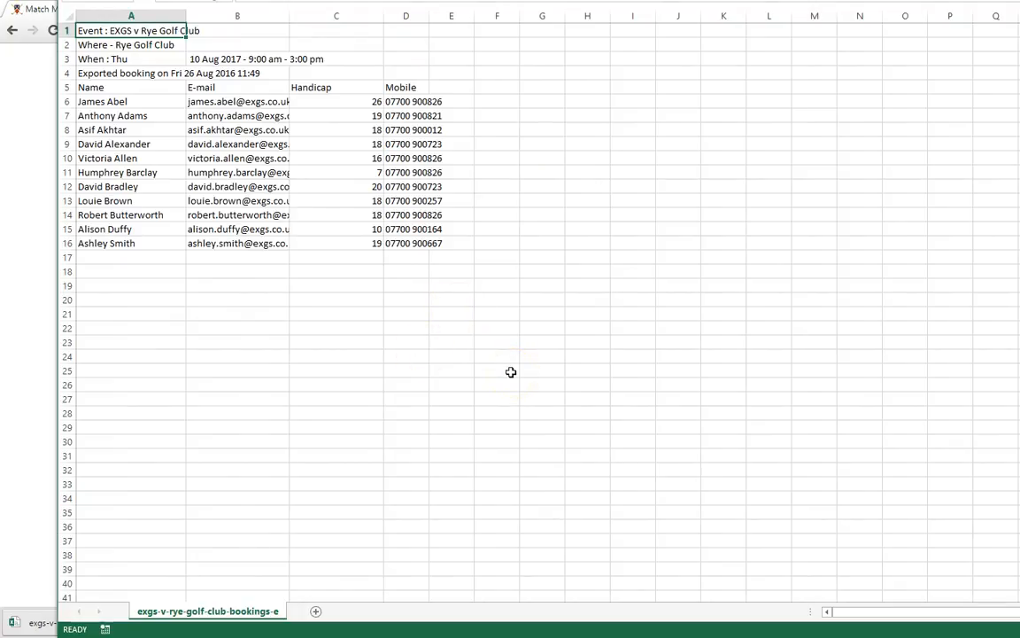
left_click_drag(677, 14, 590, 25)
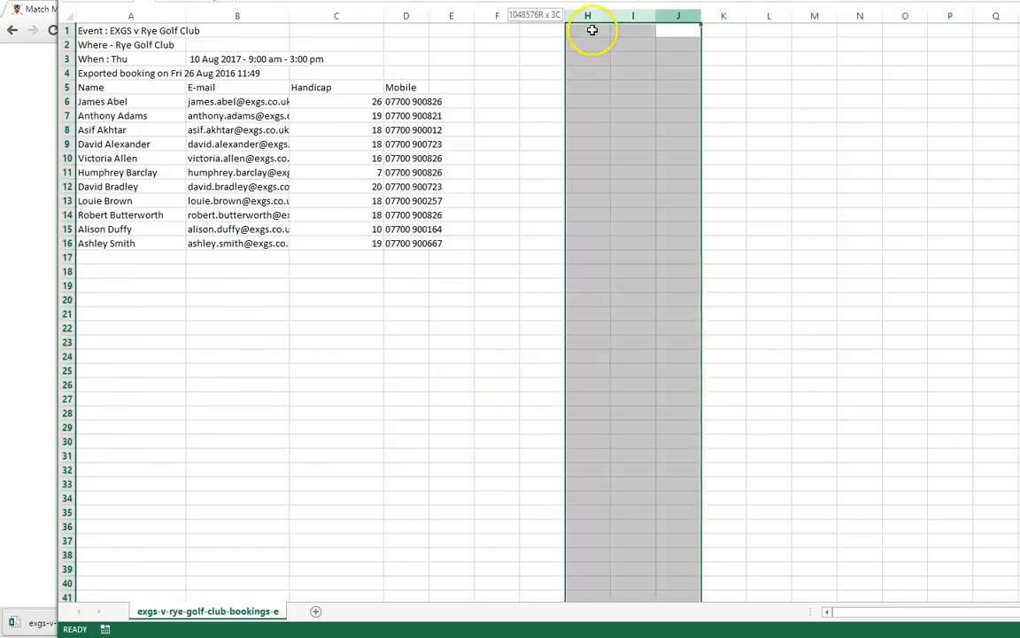
left_click(48, 426)
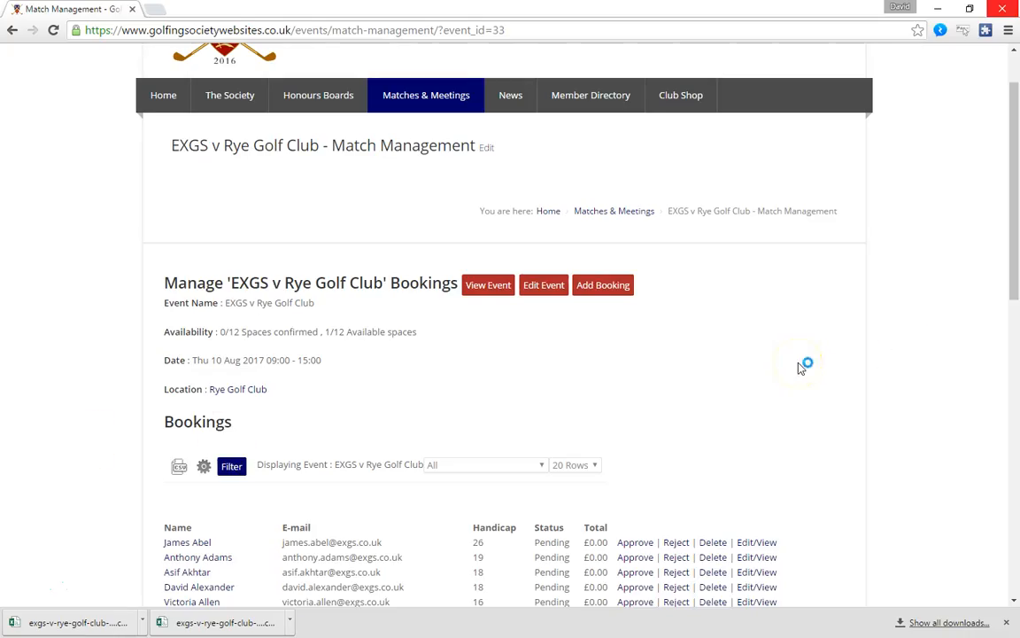
left_click(837, 367)
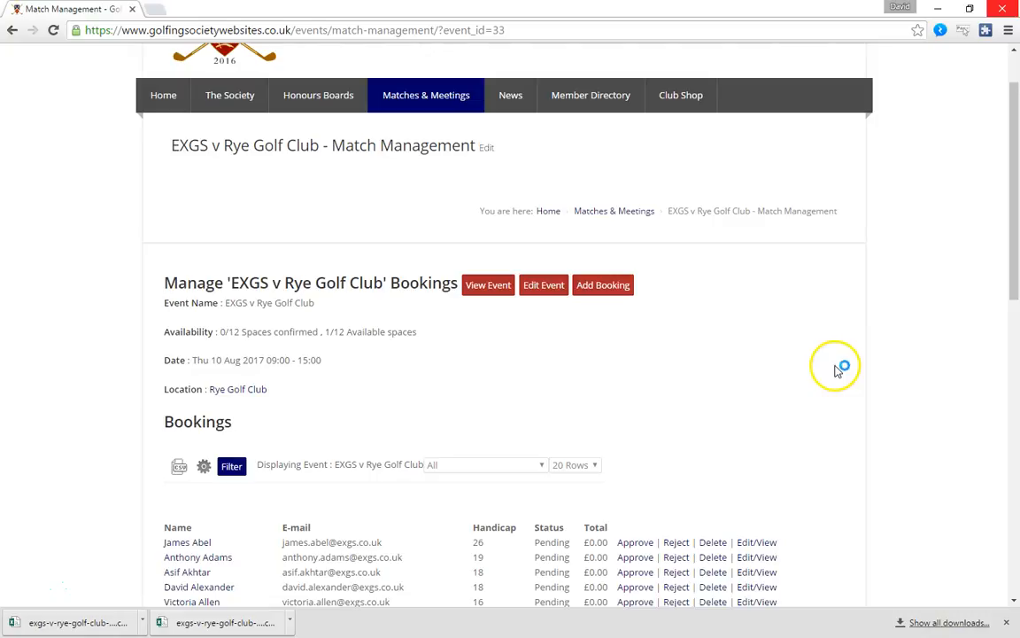